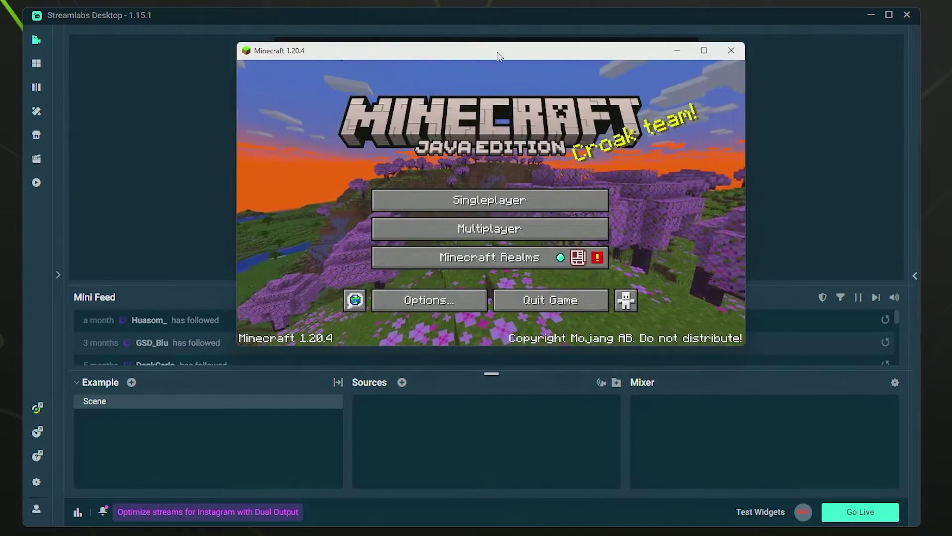
- Drag the Minecraft 1.20.4 window slightly down and left over Streamlabs Desktop
{"action": "left_click_drag", "start_coordinate": [497, 52], "coordinate": [485, 59]}
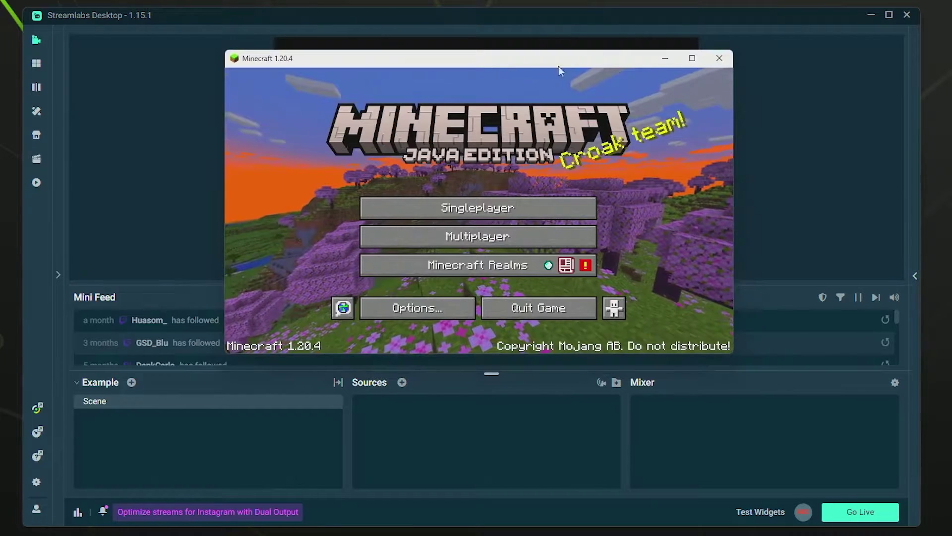
- Minimize Minecraft and pick Game Capture as the new source type for the Example scene
{"action": "left_click", "coordinate": [667, 58]}
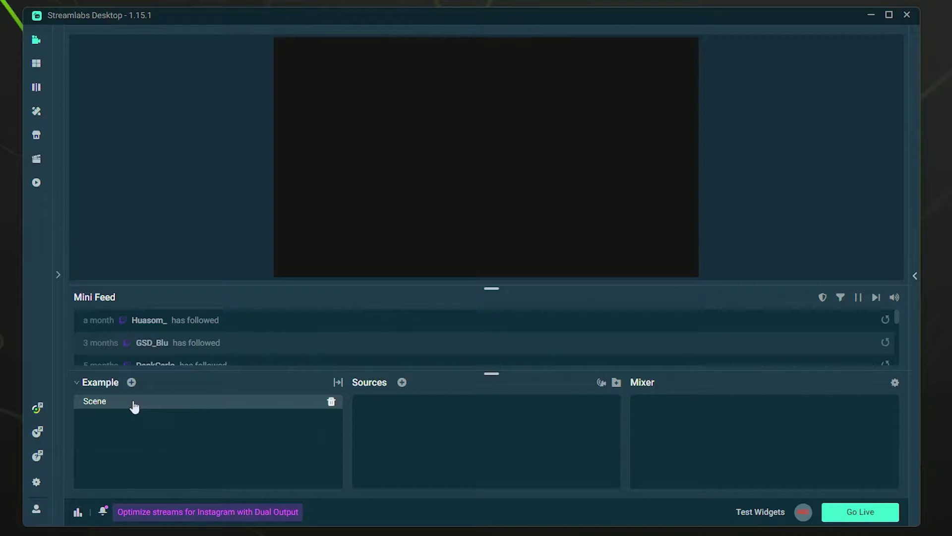
{"action": "left_click", "coordinate": [401, 383]}
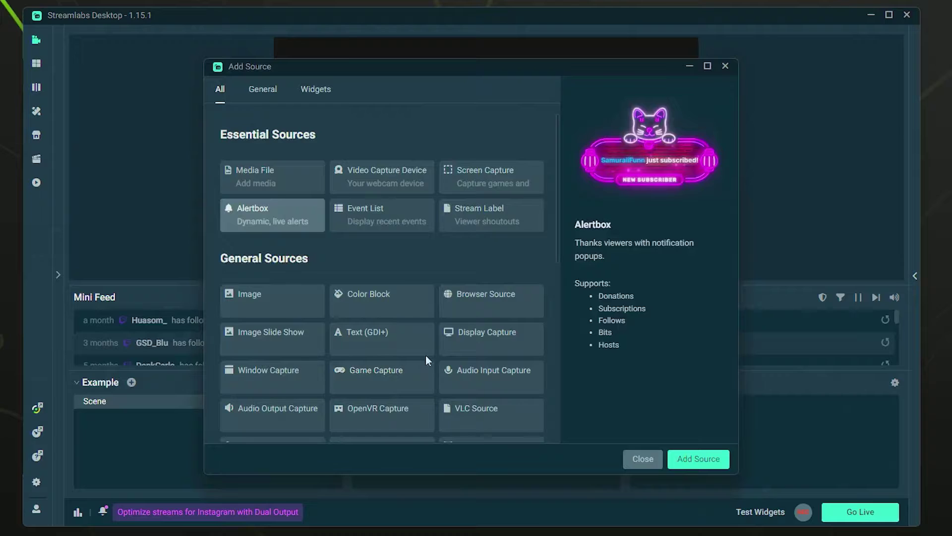
{"action": "left_click_drag", "start_coordinate": [559, 219], "coordinate": [558, 242]}
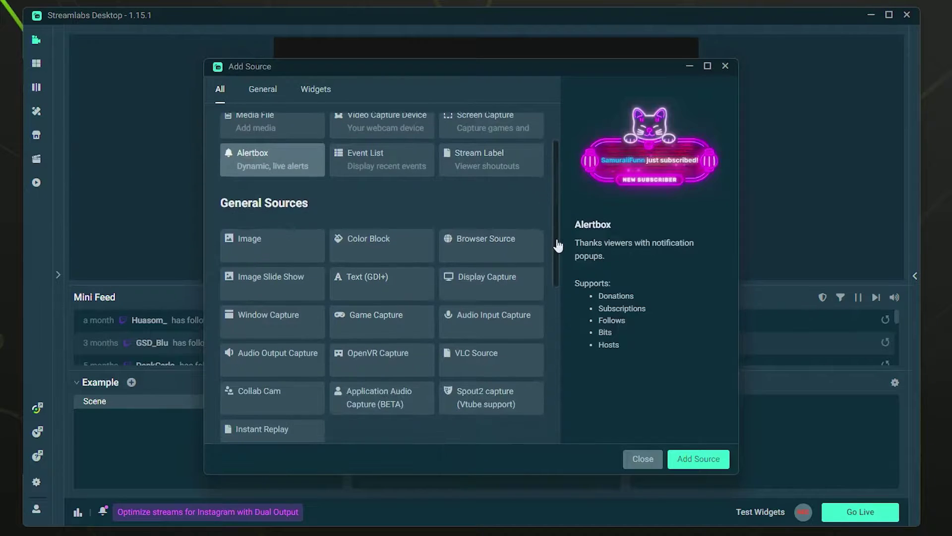
{"action": "left_click", "coordinate": [384, 329]}
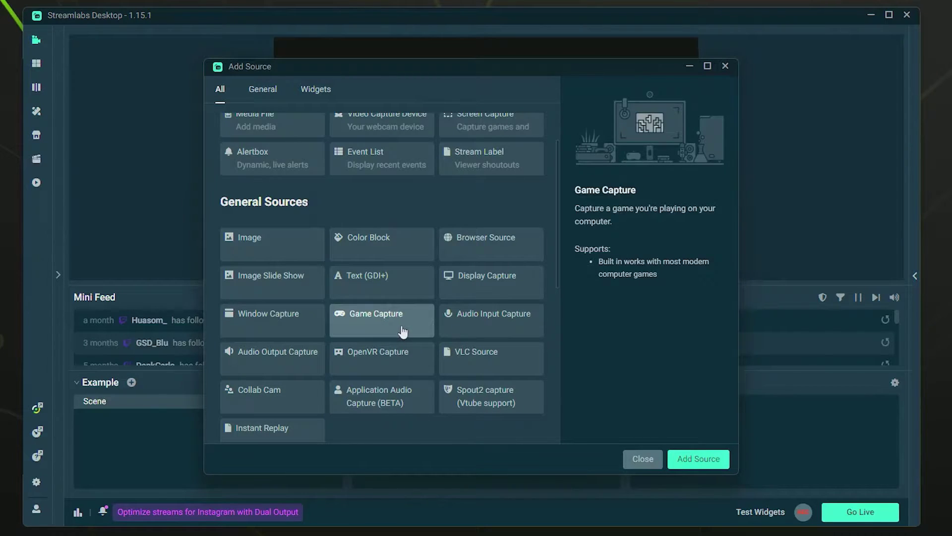
- Add the source under the default name 'Game Capture' so its settings window opens
{"action": "left_click", "coordinate": [696, 461]}
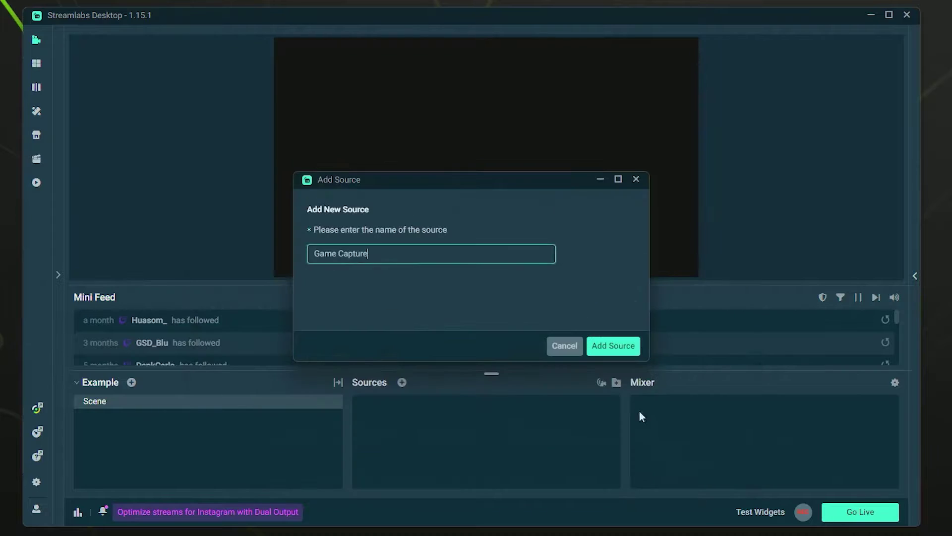
{"action": "left_click", "coordinate": [607, 350]}
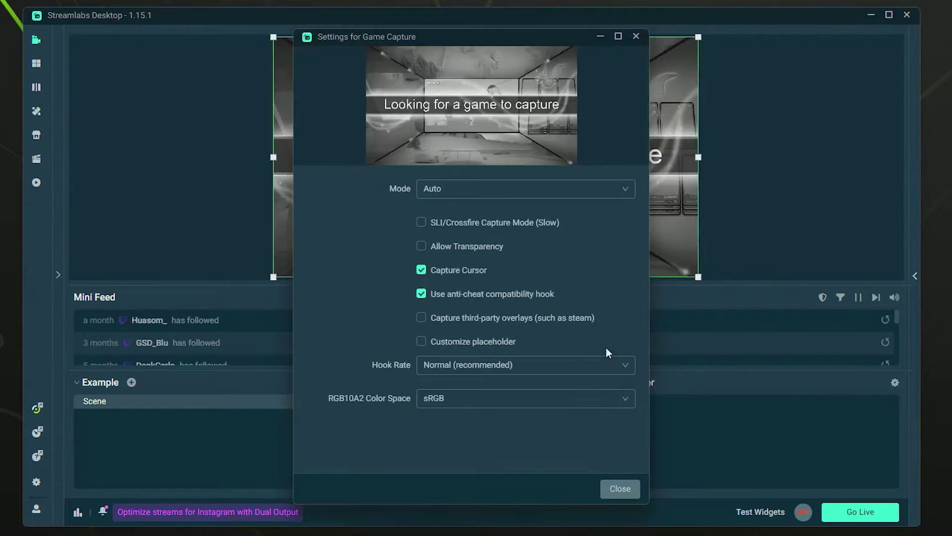
- Set Mode to Capture specific window with Window '[javaw.exe]: Minecraft 1.20.4'
{"action": "left_click", "coordinate": [436, 196]}
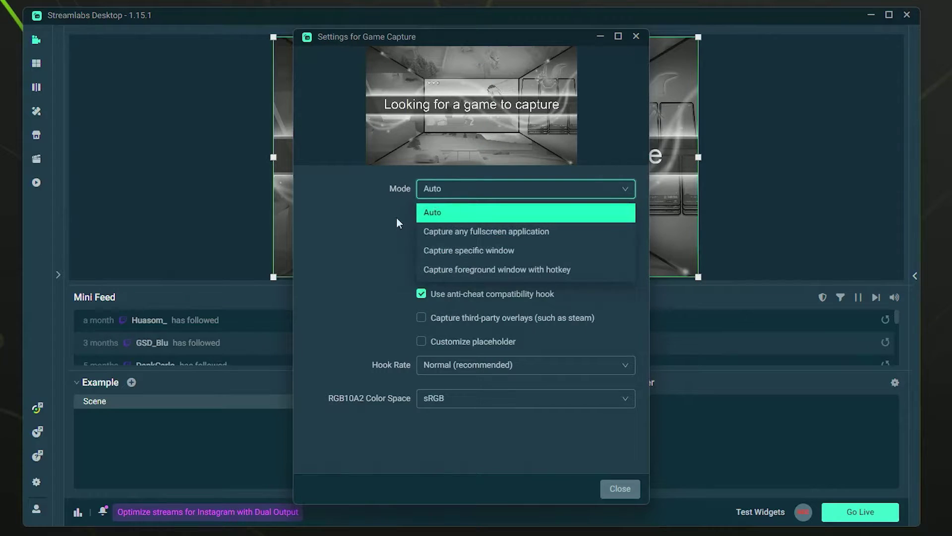
{"action": "left_click", "coordinate": [457, 253]}
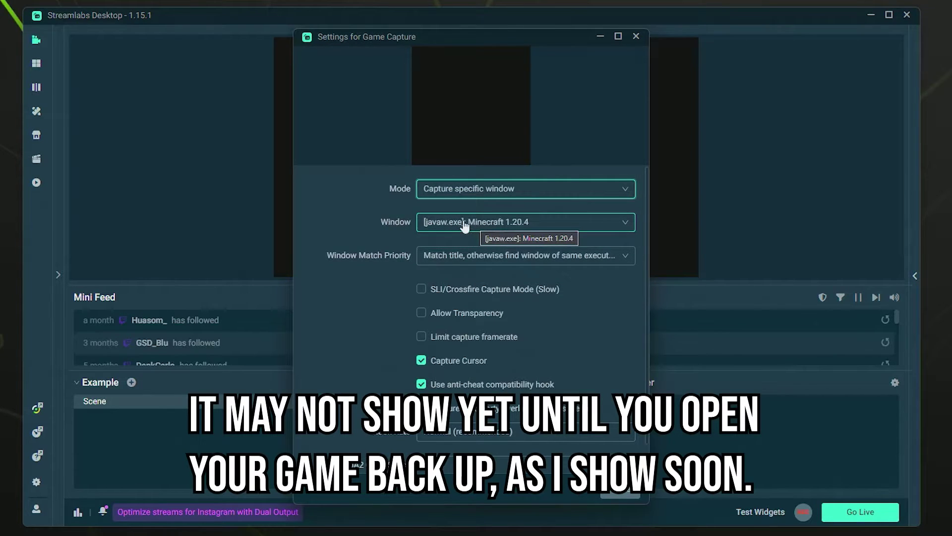
{"action": "left_click", "coordinate": [431, 225]}
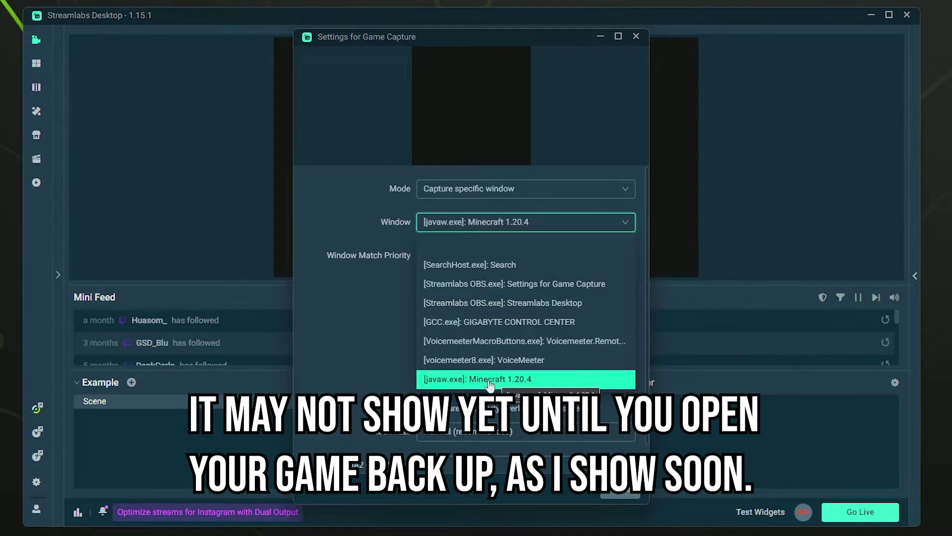
{"action": "left_click", "coordinate": [394, 237]}
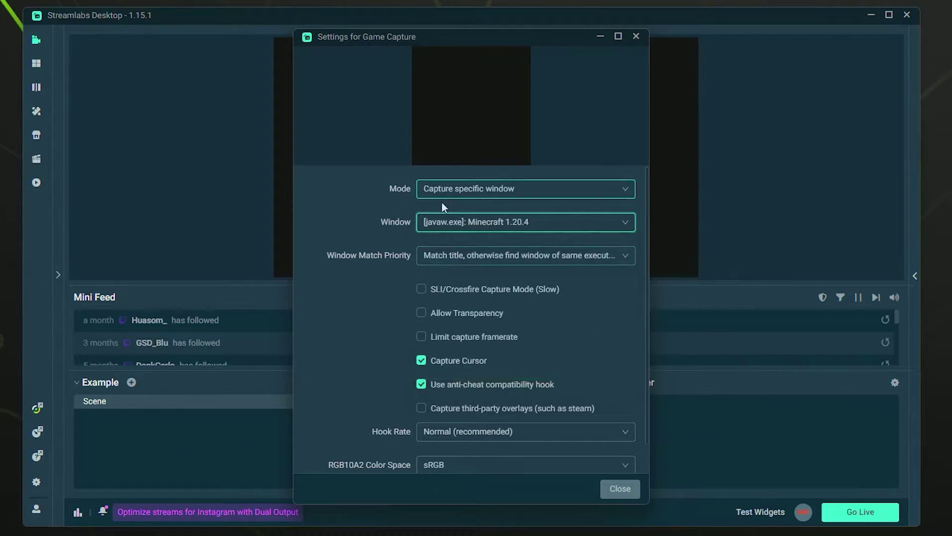
{"action": "left_click", "coordinate": [440, 226]}
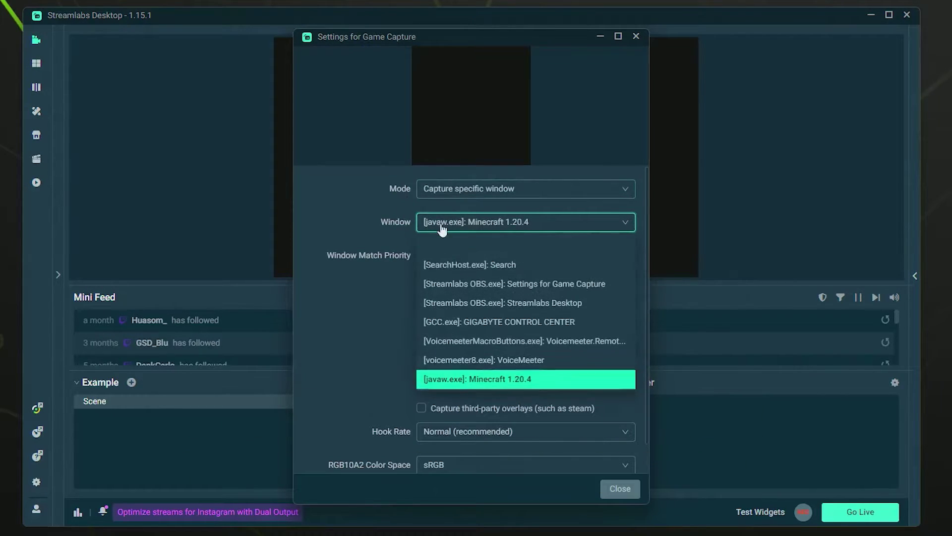
{"action": "left_click", "coordinate": [466, 382]}
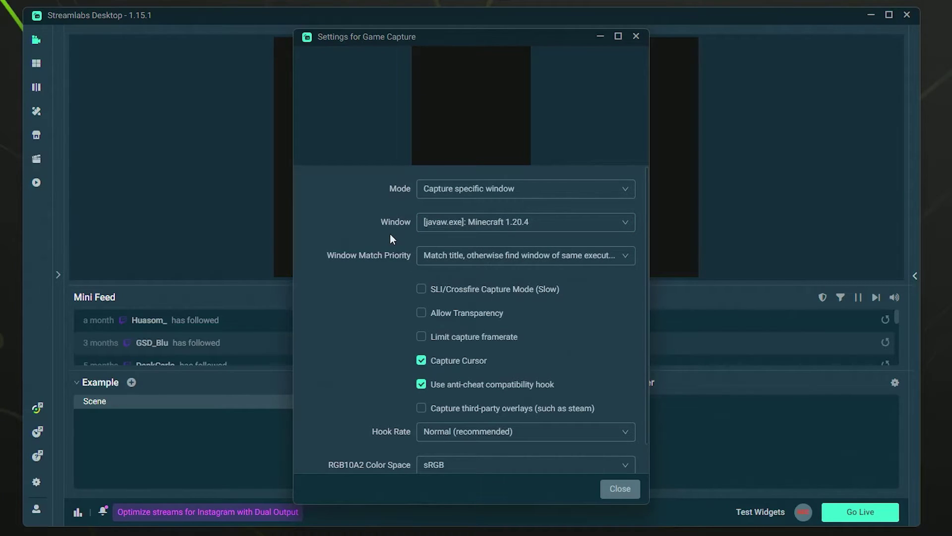
{"action": "scroll", "coordinate": [382, 304], "scroll_direction": "down", "scroll_amount": 1}
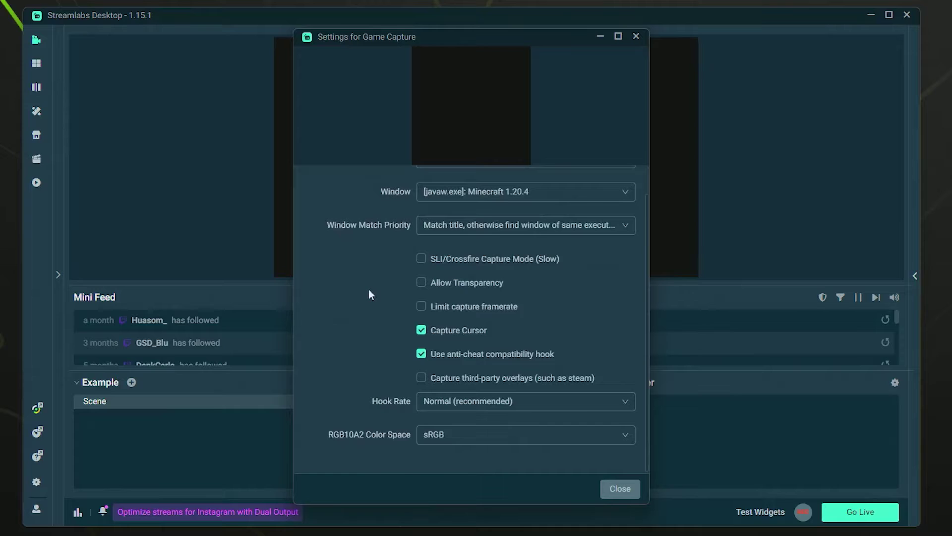
{"action": "scroll", "coordinate": [375, 273], "scroll_direction": "up", "scroll_amount": 1}
{"action": "scroll", "coordinate": [387, 347], "scroll_direction": "down", "scroll_amount": 1}
{"action": "scroll", "coordinate": [386, 374], "scroll_direction": "up", "scroll_amount": 1}
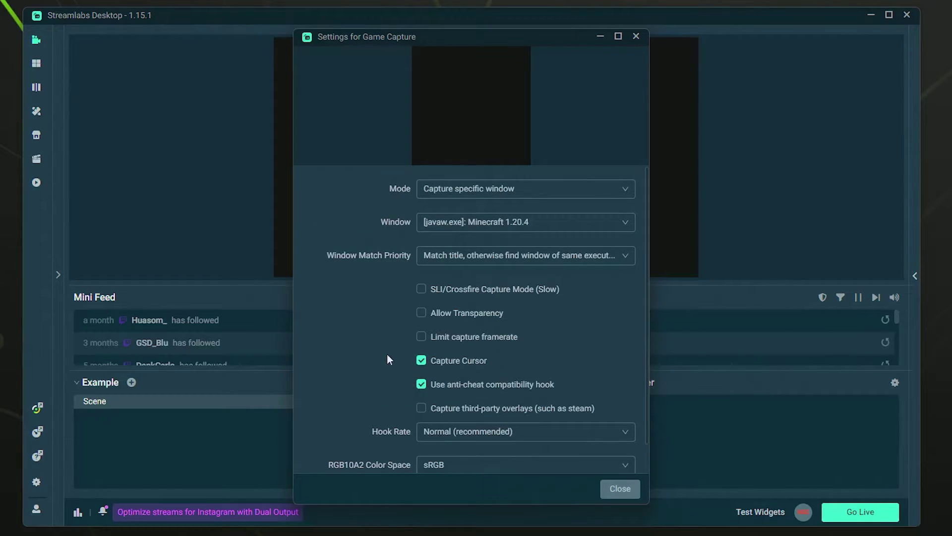
- Close the Game Capture settings and reopen the Add Source list of General Sources
{"action": "left_click", "coordinate": [618, 489]}
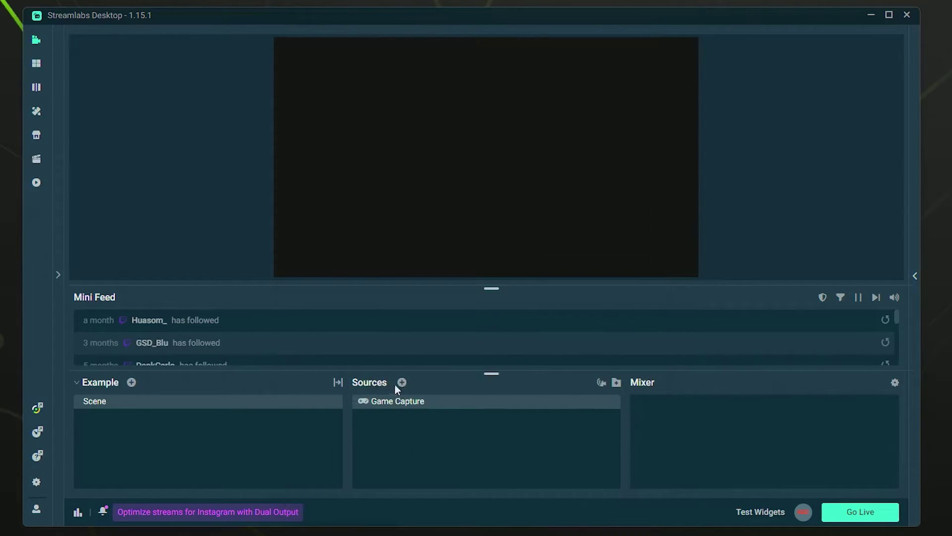
{"action": "left_click", "coordinate": [401, 383]}
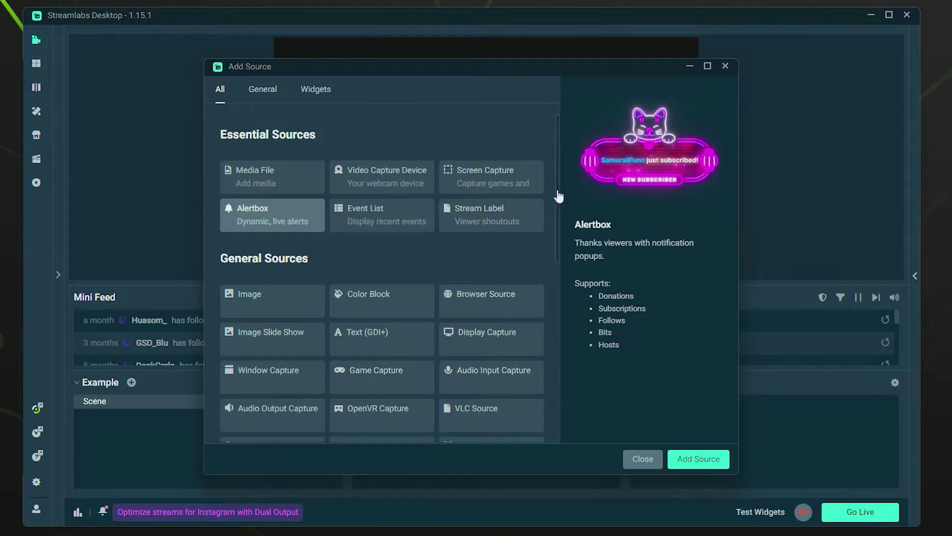
{"action": "scroll", "coordinate": [559, 213], "scroll_direction": "down", "scroll_amount": 1}
{"action": "scroll", "coordinate": [559, 207], "scroll_direction": "up", "scroll_amount": 1}
{"action": "scroll", "coordinate": [557, 215], "scroll_direction": "down", "scroll_amount": 2}
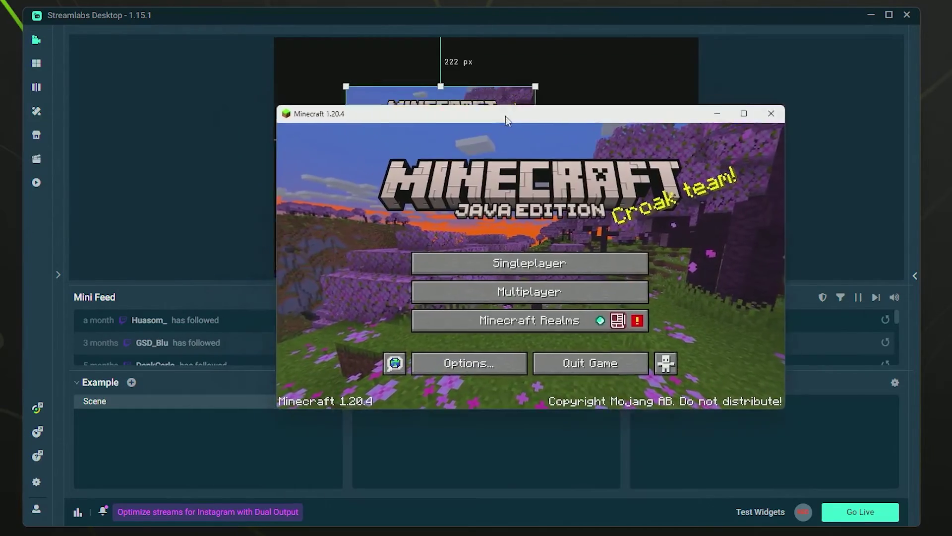
- Make Minecraft run full-screen with F11, then Alt+Tab back to Streamlabs
{"action": "left_click_drag", "start_coordinate": [505, 116], "coordinate": [412, 81]}
{"action": "key", "text": "F11"}
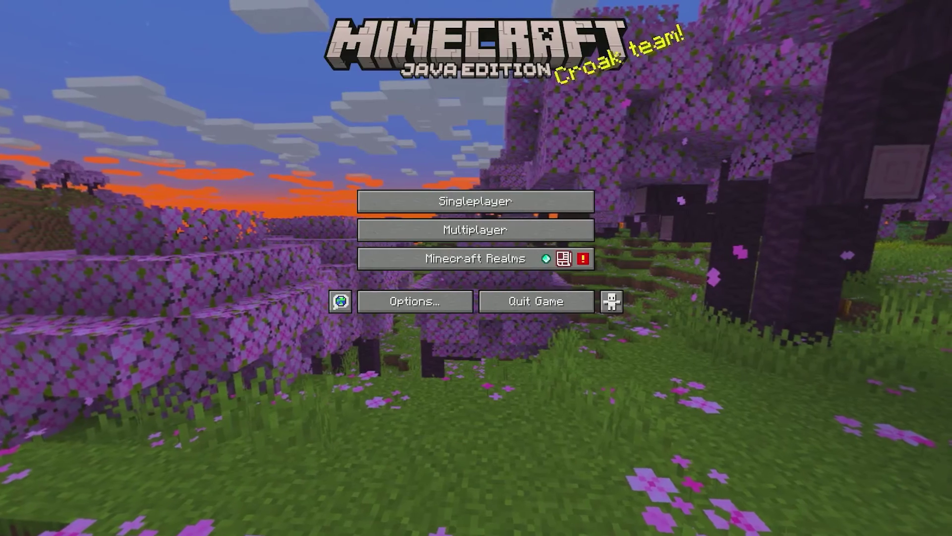
{"action": "key", "text": "alt+Tab"}
- Confirm in the Game Capture Properties that Window is still Minecraft 1.20.4, then close
{"action": "right_click", "coordinate": [453, 396]}
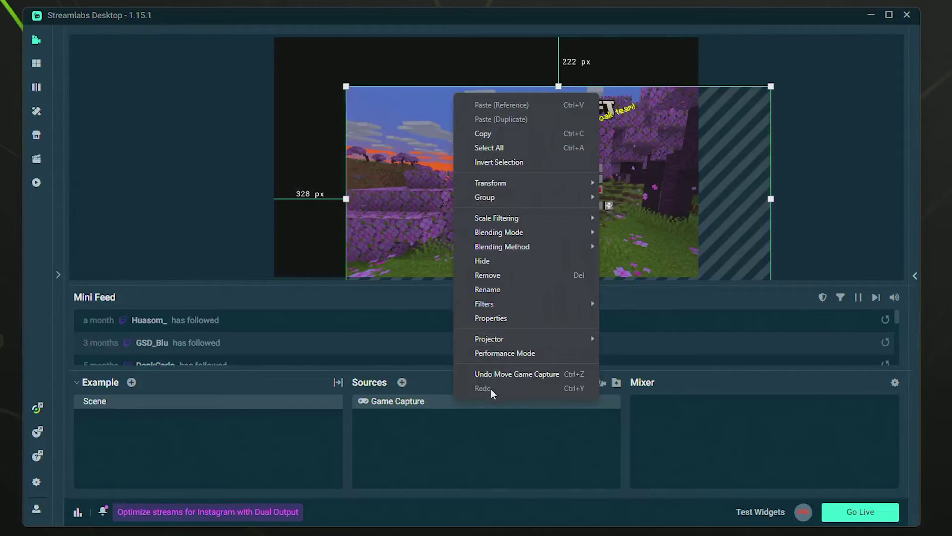
{"action": "left_click", "coordinate": [509, 319]}
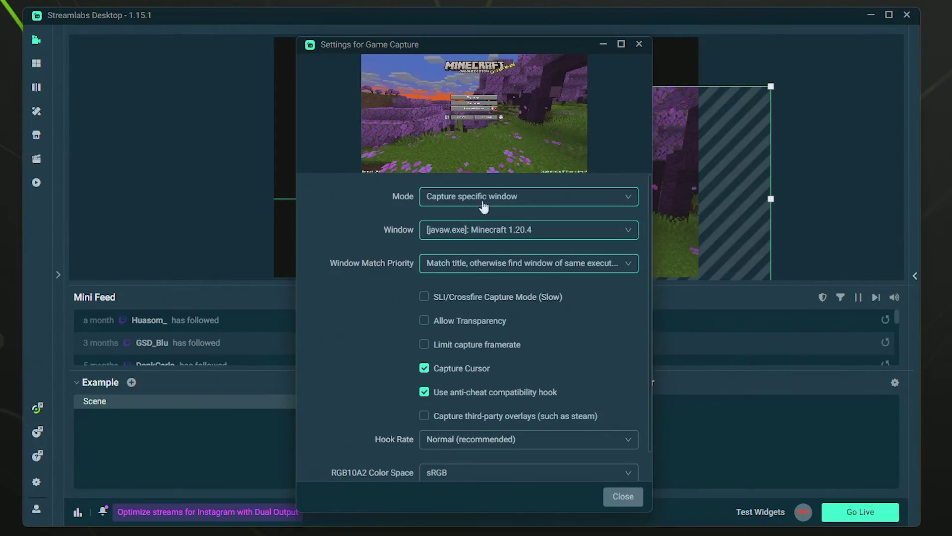
{"action": "left_click", "coordinate": [481, 231]}
{"action": "left_click", "coordinate": [481, 384]}
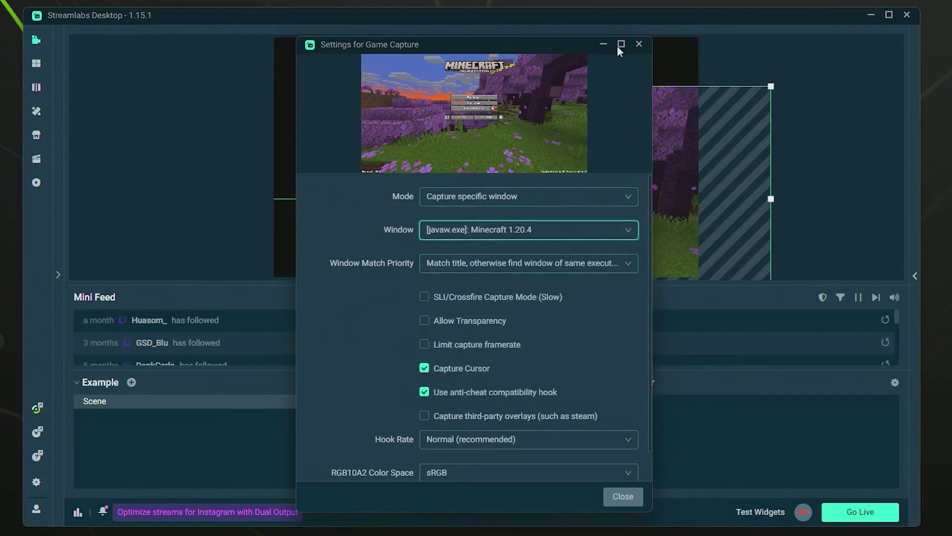
{"action": "left_click", "coordinate": [639, 44]}
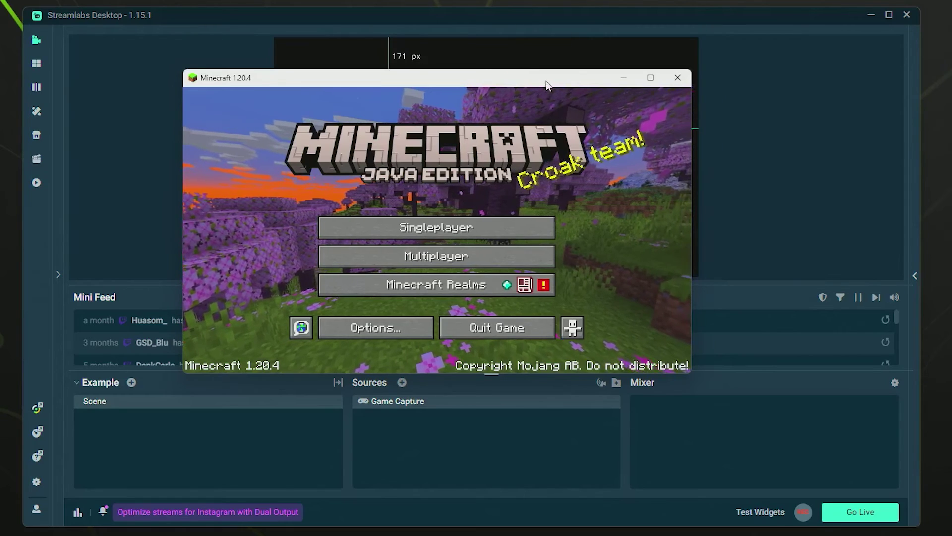
- Move the capture to the canvas's top-left corner and stretch it to fill the canvas
{"action": "left_click_drag", "start_coordinate": [446, 130], "coordinate": [474, 130]}
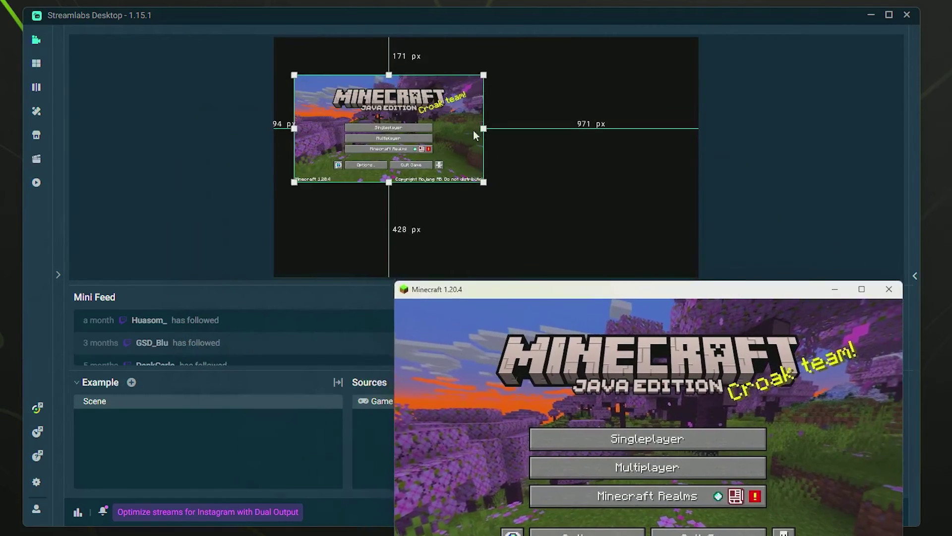
{"action": "left_click_drag", "start_coordinate": [404, 132], "coordinate": [383, 91]}
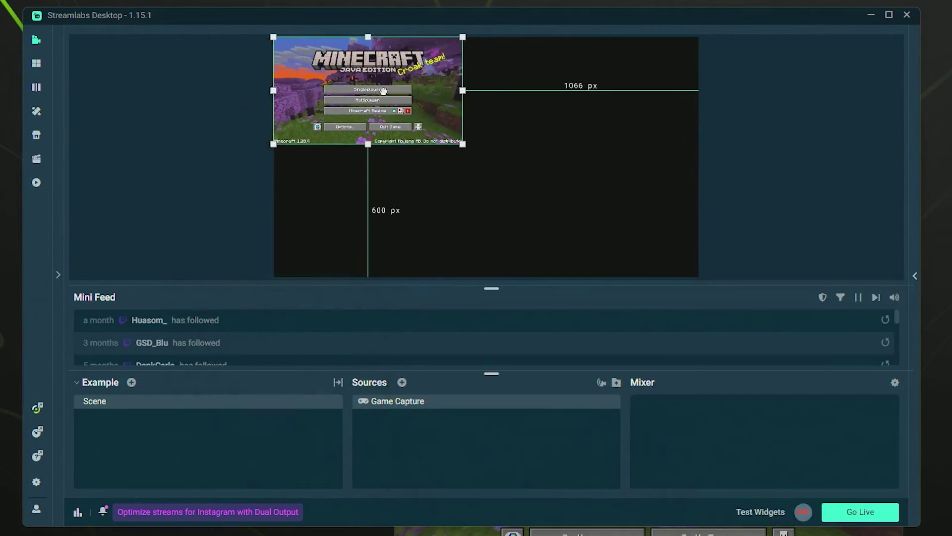
{"action": "left_click_drag", "start_coordinate": [463, 143], "coordinate": [701, 278]}
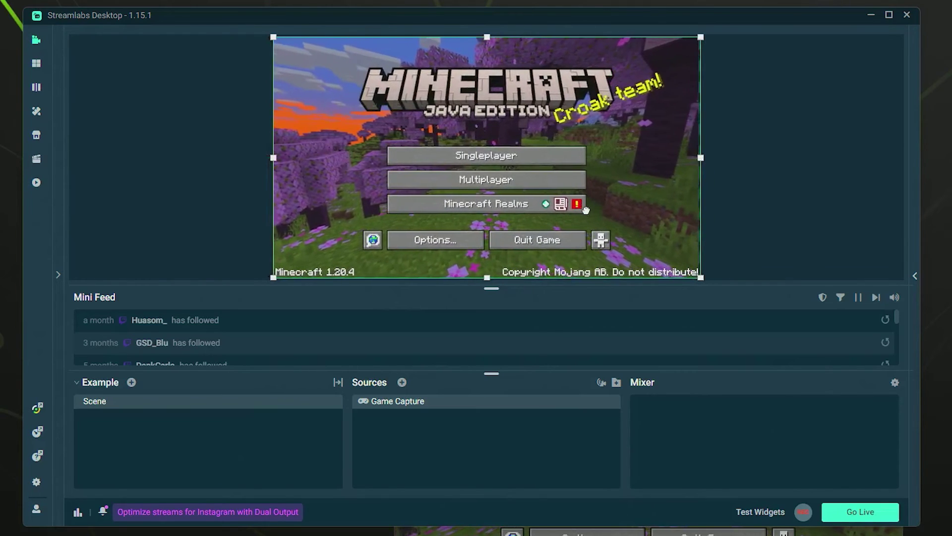
{"action": "left_click", "coordinate": [776, 204]}
- Bring Minecraft forward, shift its window up and left, then return to Streamlabs
{"action": "left_click", "coordinate": [749, 531]}
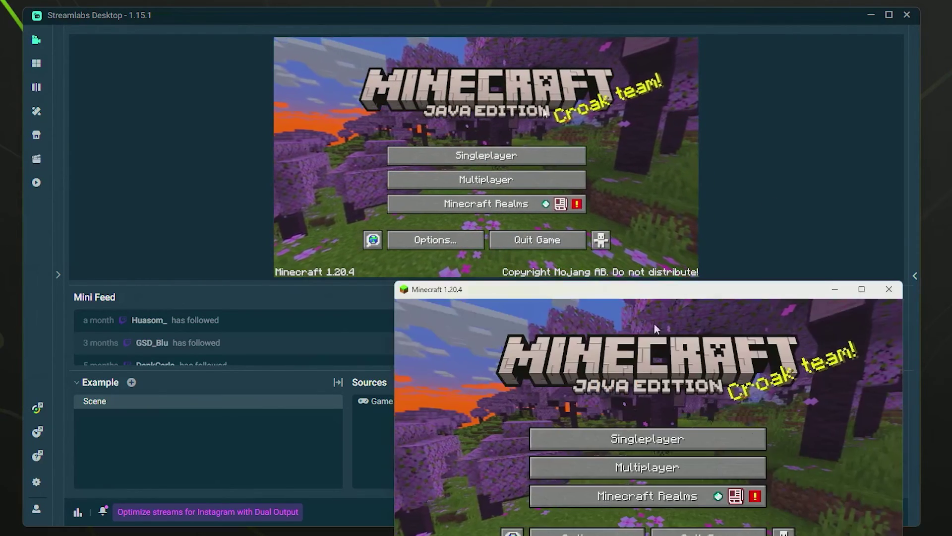
{"action": "left_click_drag", "start_coordinate": [684, 297], "coordinate": [621, 239]}
{"action": "left_click", "coordinate": [734, 180]}
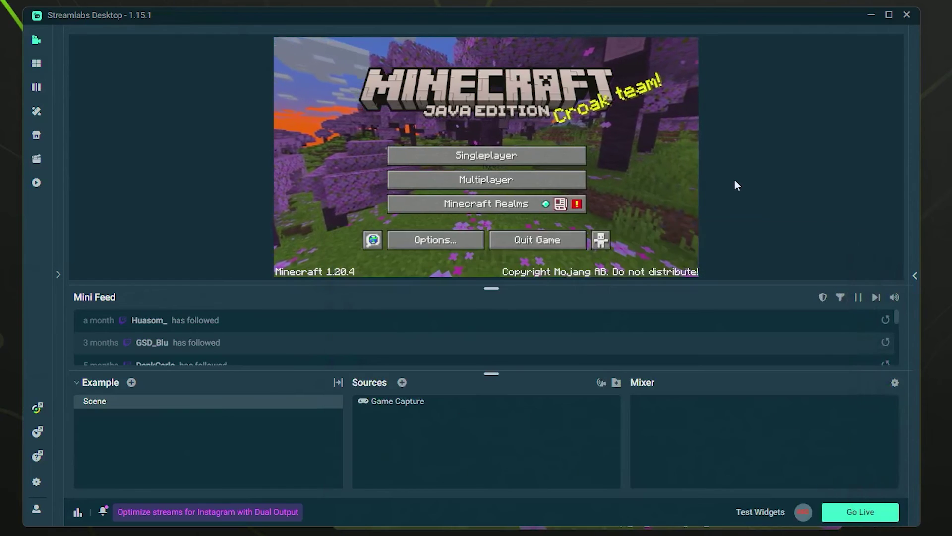